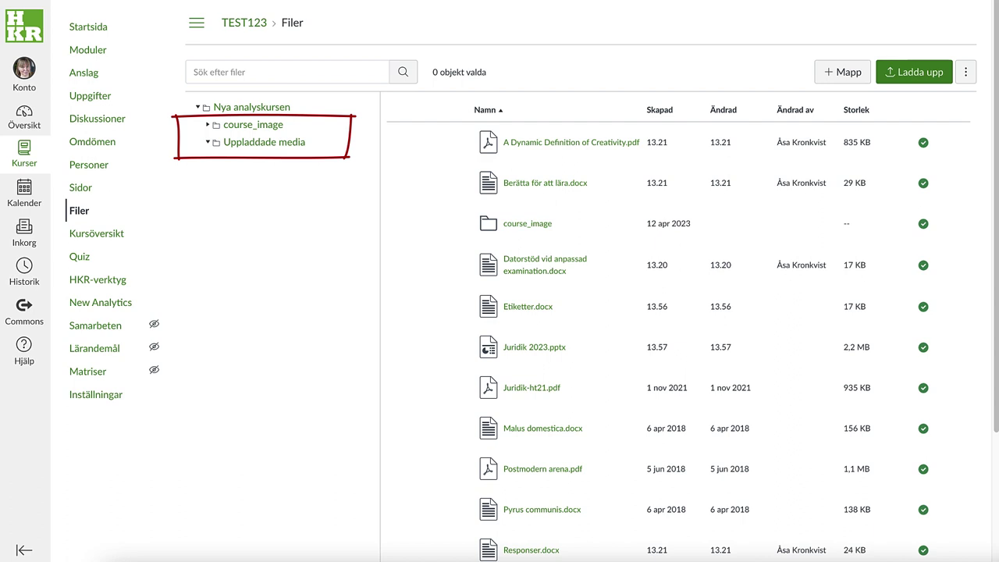
# Step: View the contents of the Uppladdade media folder and return to the Nya analyskursen root folder
pyautogui.click(279, 145)
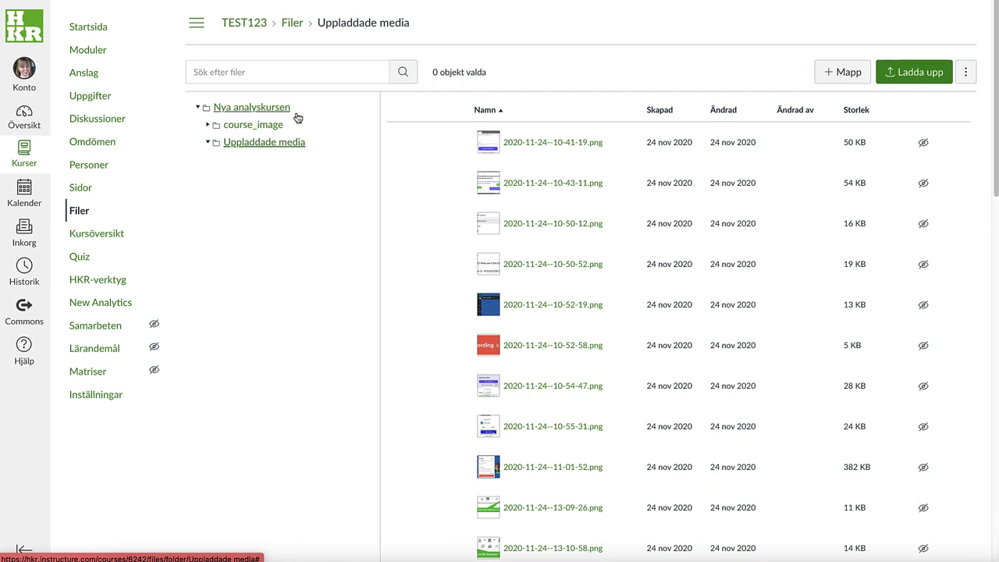
pyautogui.click(271, 113)
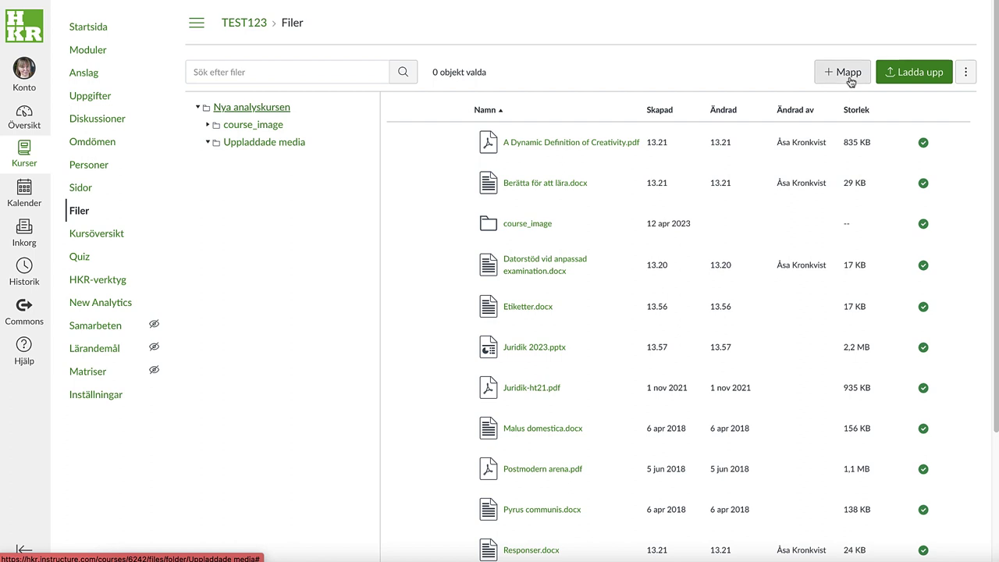
# Step: Create two new folders in the course's root folder, named Föreläsningsmaterial and Artiklar
pyautogui.click(850, 81)
pyautogui.write('Fö')
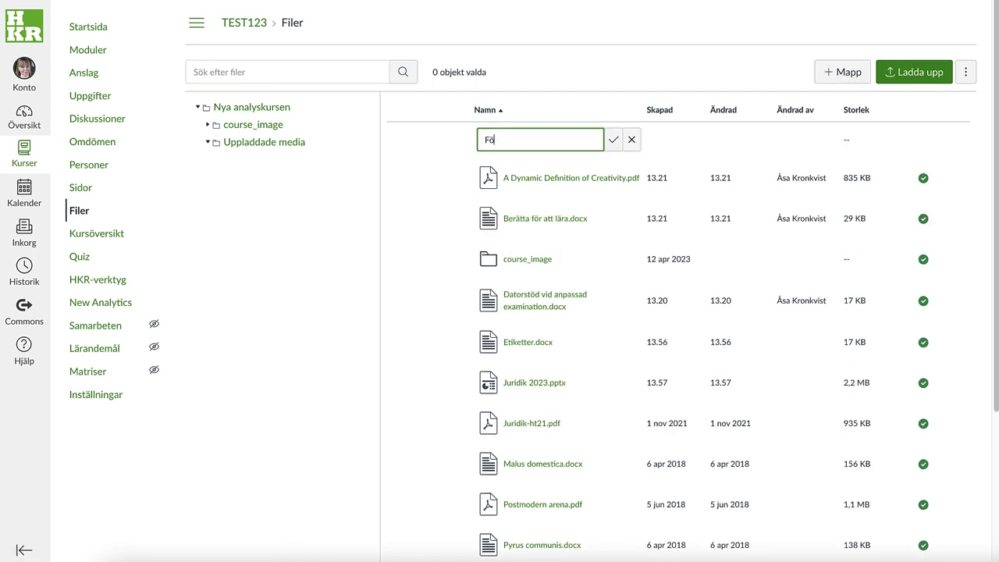
pyautogui.write('reläsningsmaterial')
pyautogui.click(614, 140)
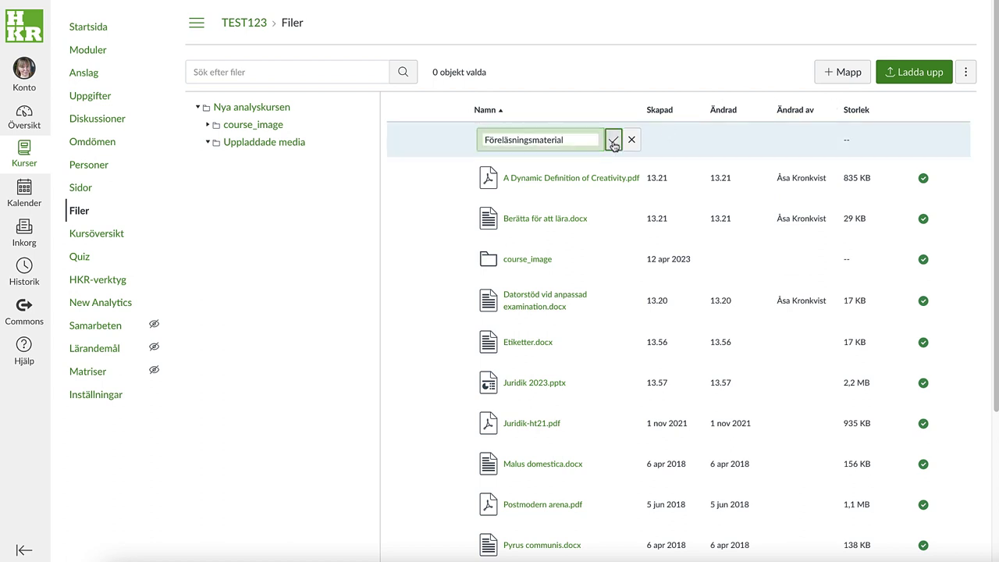
pyautogui.click(843, 78)
pyautogui.write('Artiklar')
pyautogui.press('Return')
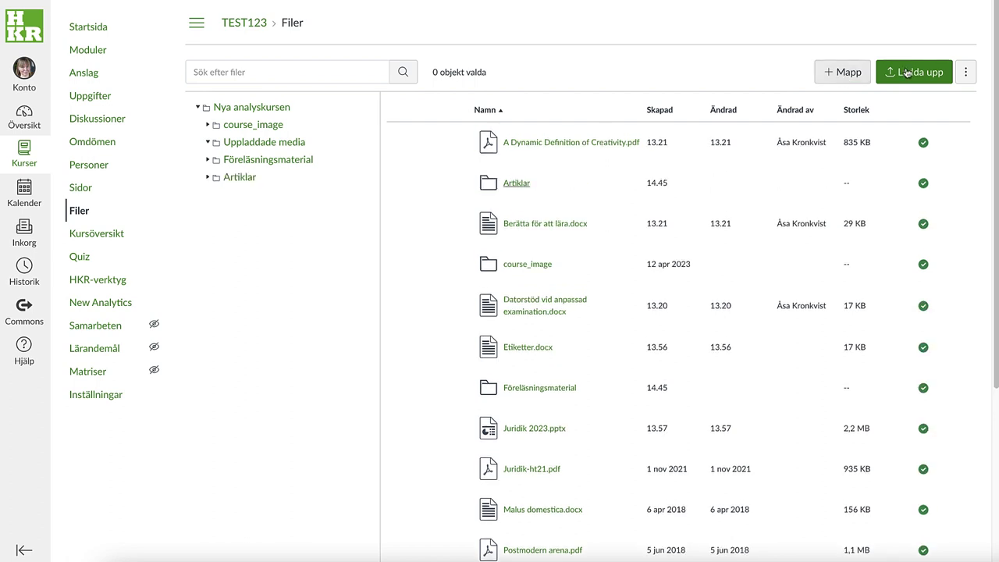
# Step: Add two more folders to the course's root folder, named Om tillgänglighet and Gammalt krafs
pyautogui.click(846, 75)
pyautogui.write('Om tillgänglighet')
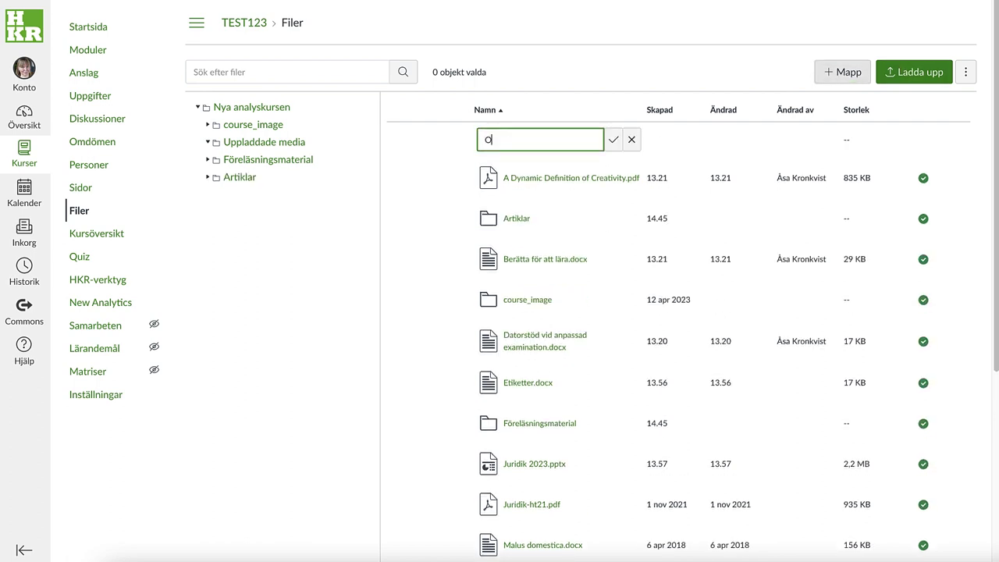
pyautogui.press('Return')
pyautogui.click(846, 72)
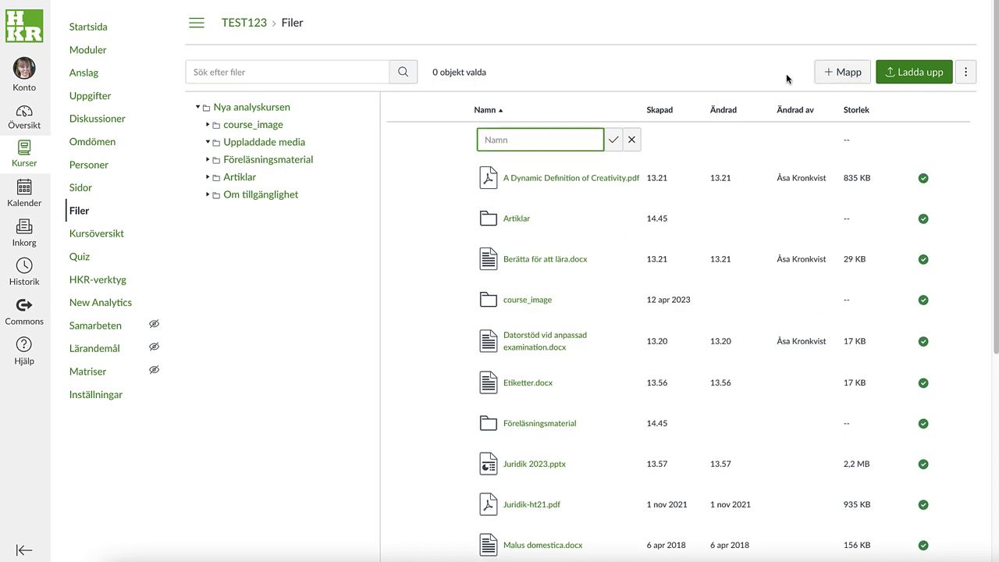
pyautogui.write('Gammalt krafs')
pyautogui.press('Return')
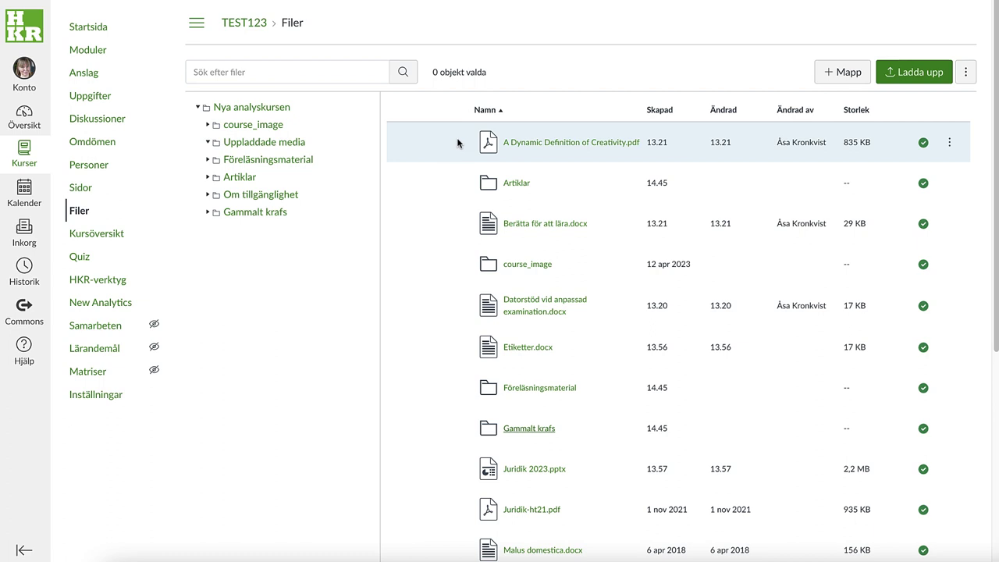
# Step: Move A Dynamic Definition of Creativity.pdf and Berätta för att lära.docx into Artiklar, and Datorstöd vid anpassad examination.docx into Om tillgänglighet
pyautogui.moveTo(458, 143); pyautogui.dragTo(261, 178)
pyautogui.moveTo(419, 178); pyautogui.dragTo(277, 178)
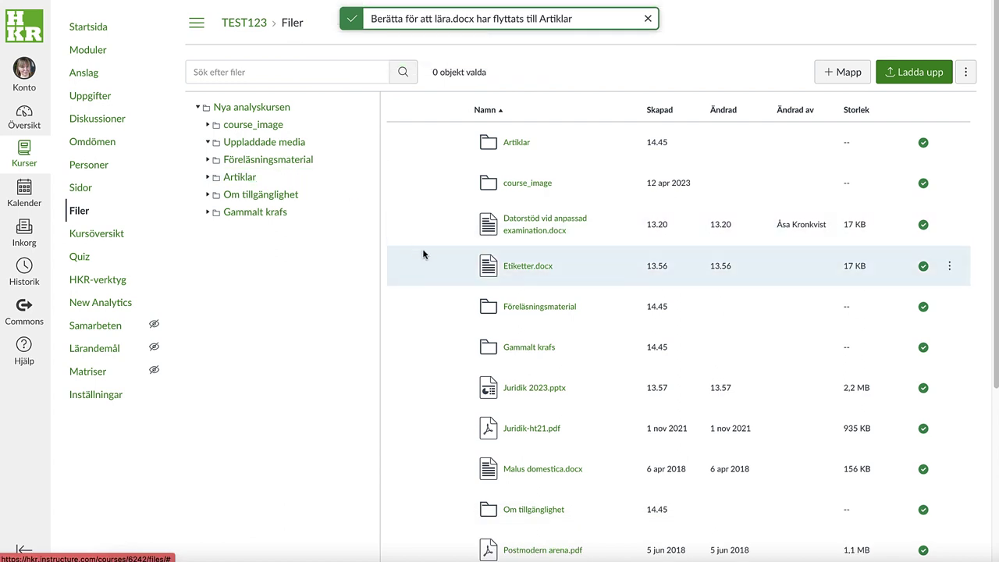
pyautogui.moveTo(449, 226); pyautogui.dragTo(320, 199)
# Step: Move Etiketter.docx, Juridik 2023.pptx, Juridik-ht21.pdf, Responser.docx and Resurser.xlsx into the Föreläsningsmaterial folder
pyautogui.click(390, 223)
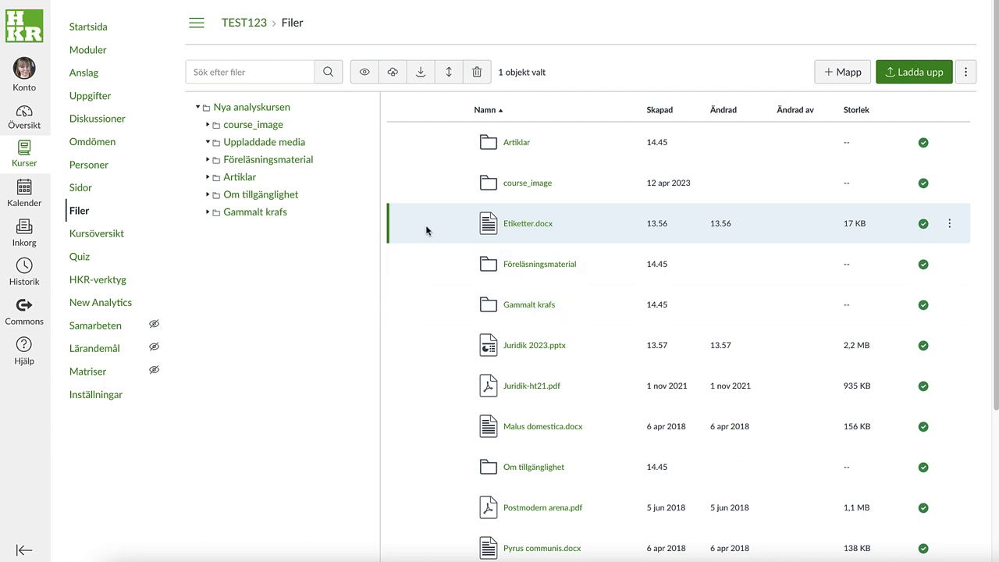
pyautogui.keyDown('ctrl'); pyautogui.click(426, 230); pyautogui.keyUp('ctrl')
pyautogui.keyDown('ctrl'); pyautogui.click(424, 229); pyautogui.keyUp('ctrl')
pyautogui.keyDown('ctrl'); pyautogui.click(418, 347); pyautogui.keyUp('ctrl')
pyautogui.keyDown('ctrl'); pyautogui.click(425, 385); pyautogui.keyUp('ctrl')
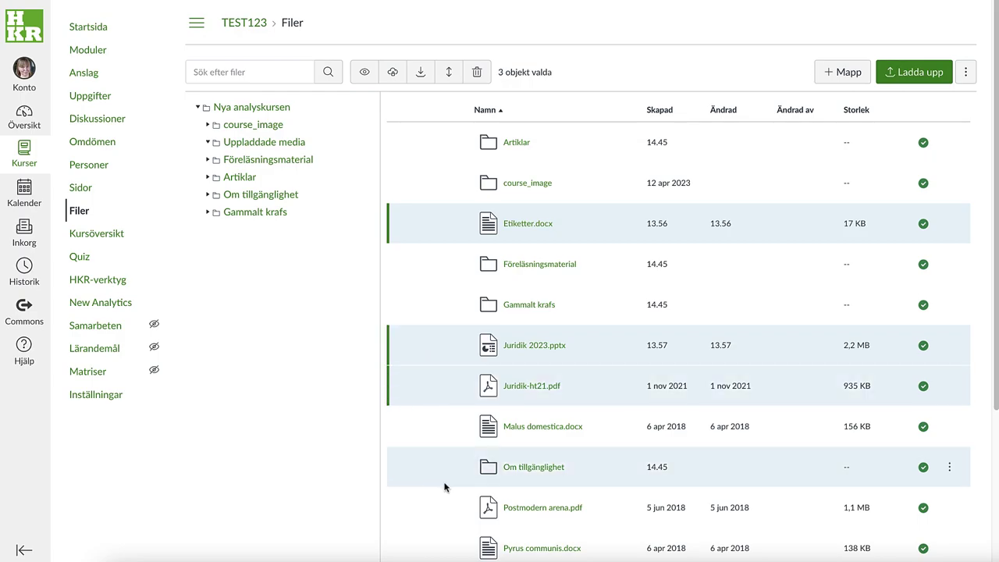
pyautogui.scroll(-3, 443, 482)
pyautogui.keyDown('ctrl'); pyautogui.click(437, 523); pyautogui.keyUp('ctrl')
pyautogui.scroll(3, 437, 234)
pyautogui.moveTo(426, 226); pyautogui.dragTo(295, 162)
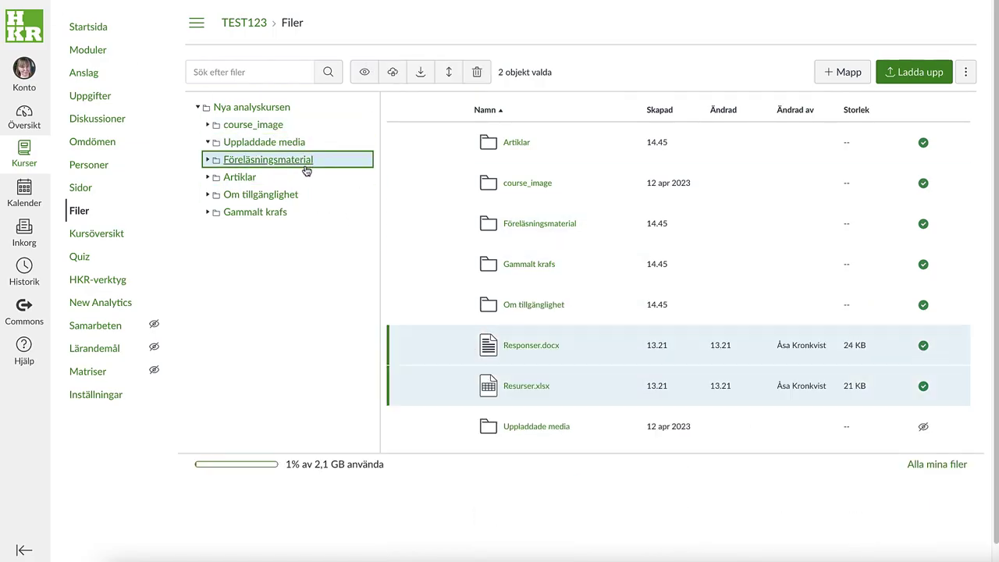
pyautogui.moveTo(305, 162); pyautogui.dragTo(303, 161)
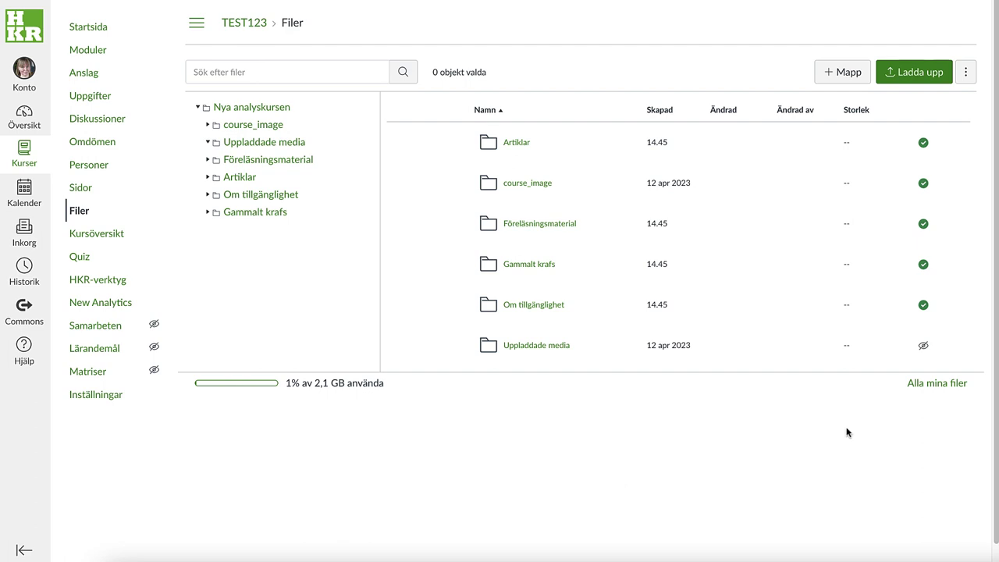
# Step: Set the availability of the course_image and Gammalt krafs folders to Endast tillgängligt med länk
pyautogui.click(923, 184)
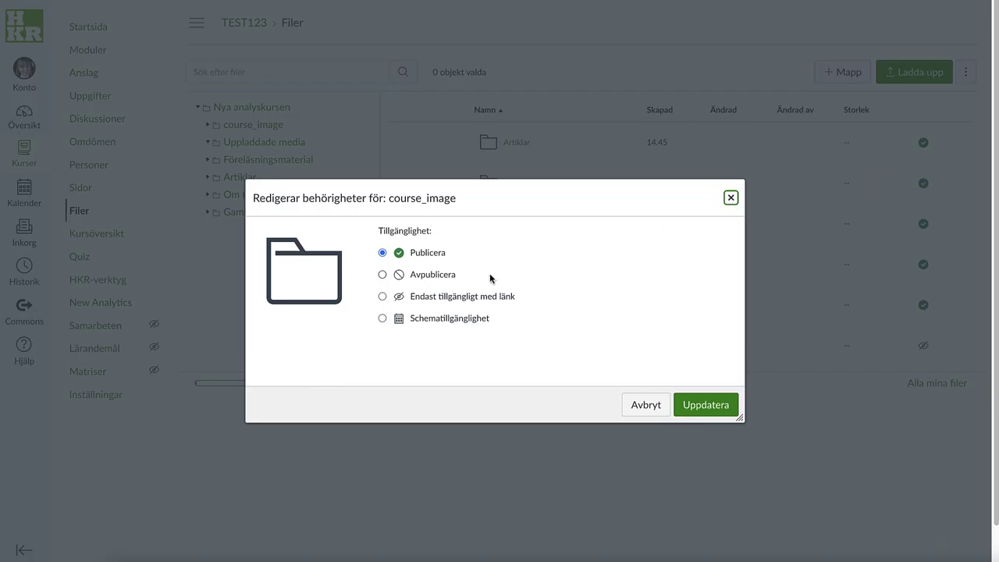
pyautogui.click(382, 298)
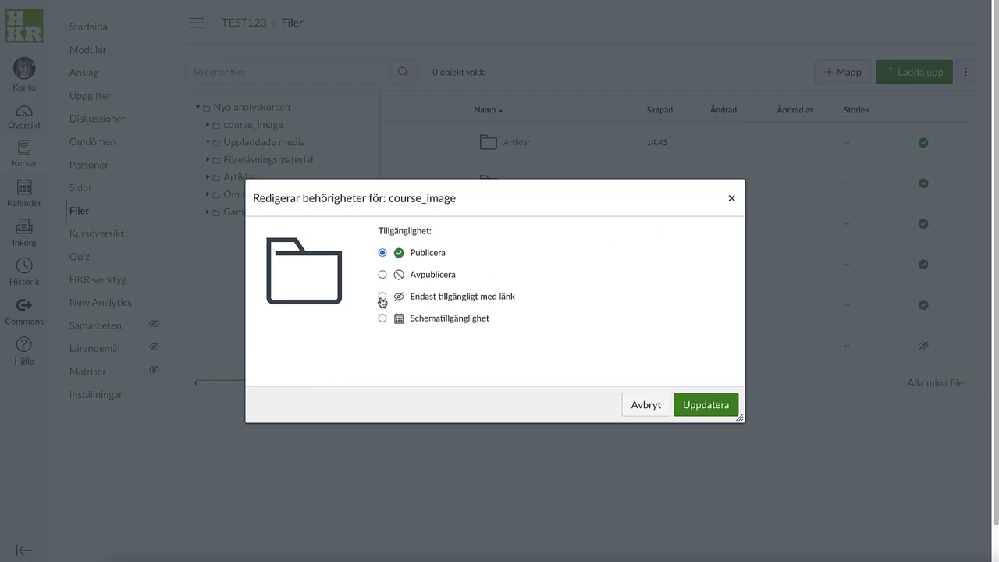
pyautogui.click(720, 413)
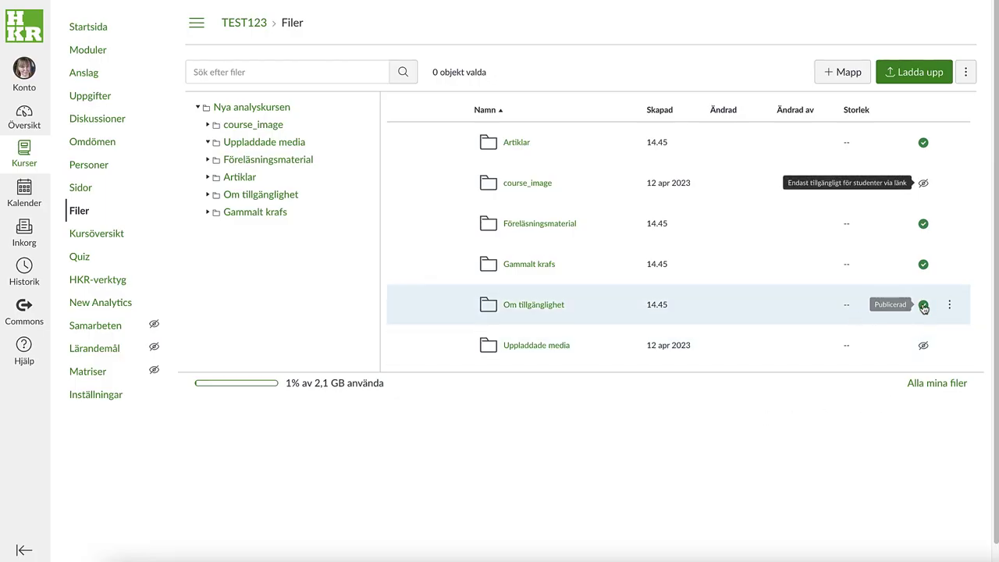
pyautogui.click(923, 265)
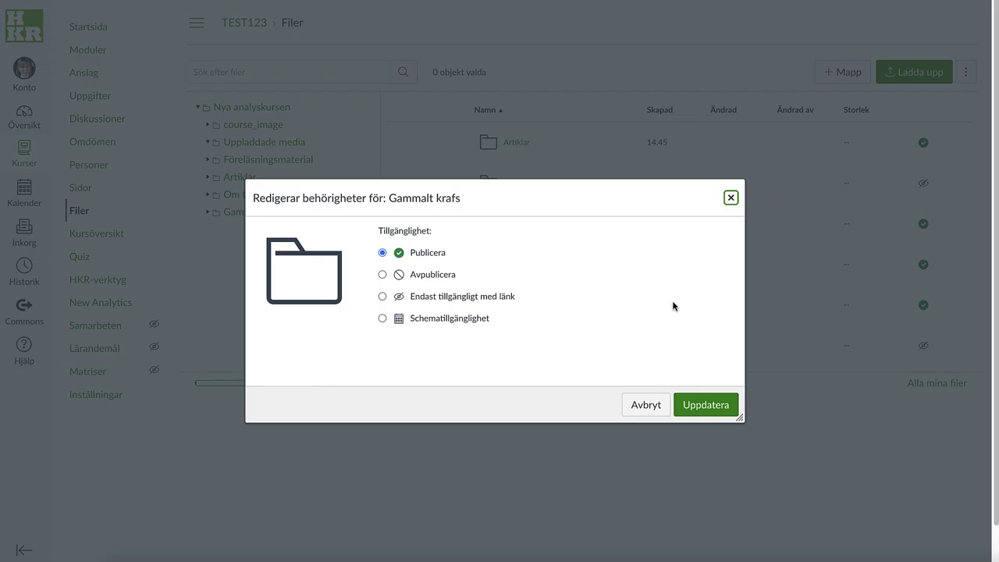
pyautogui.click(382, 296)
pyautogui.click(697, 405)
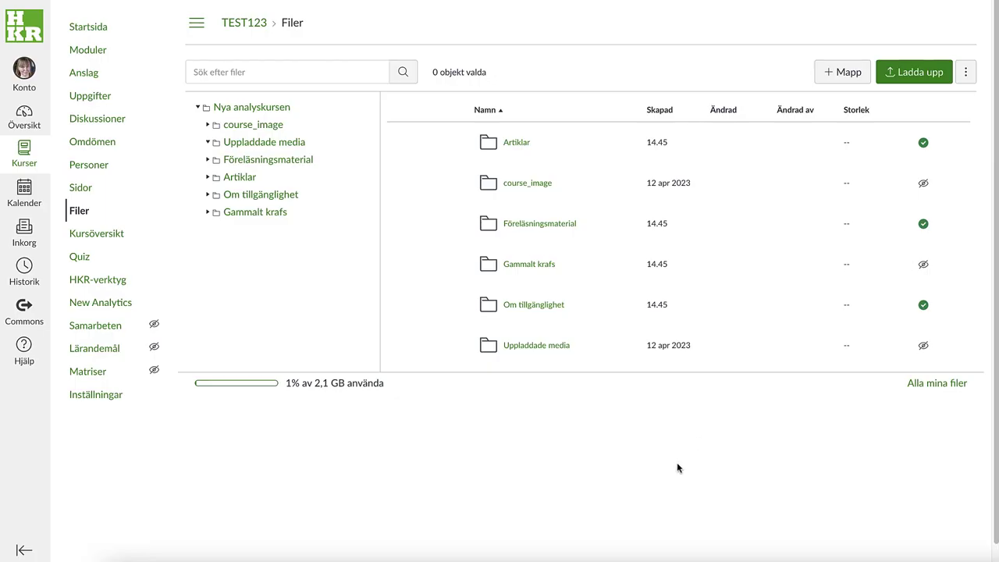
# Step: Switch to the student view from the course's home page and check the course's files as a student
pyautogui.click(94, 27)
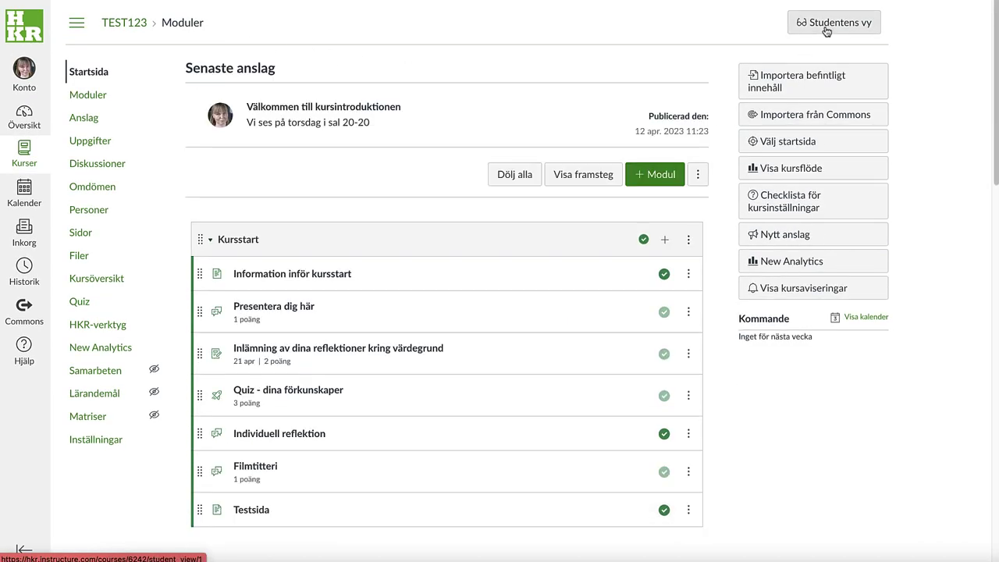
pyautogui.click(823, 37)
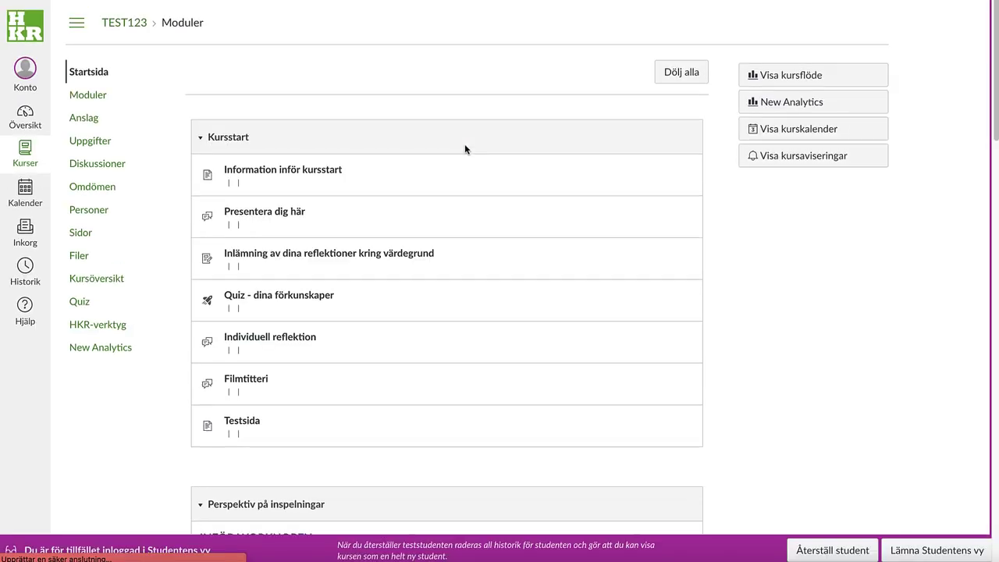
pyautogui.scroll(-5, 464, 148)
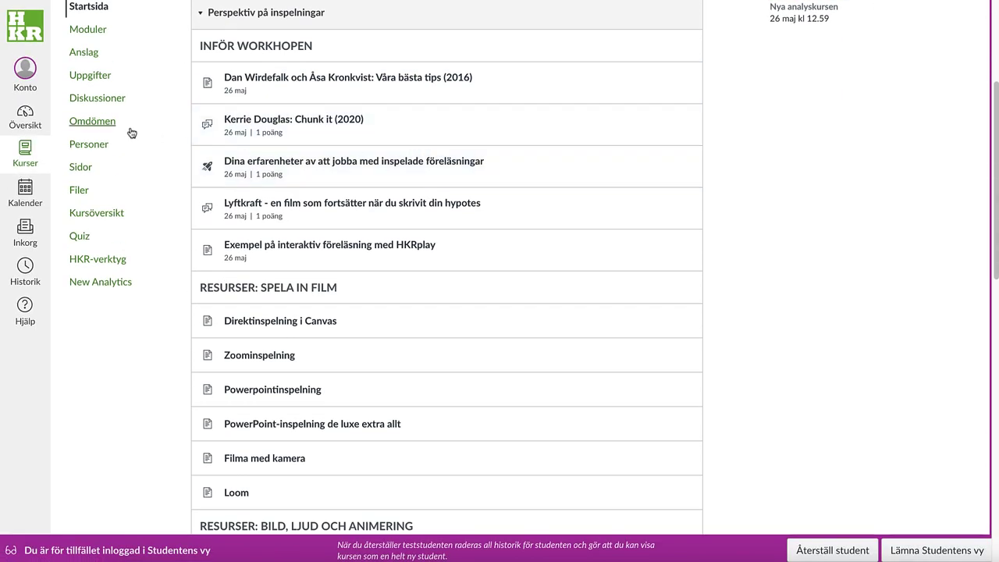
pyautogui.click(71, 198)
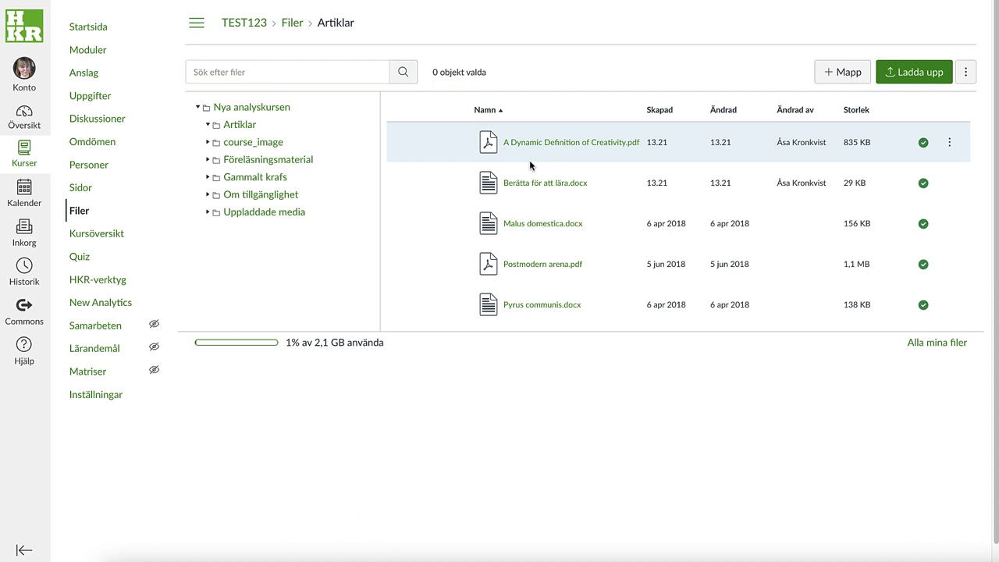
# Step: Open the options for A Dynamic Definition of Creativity.pdf in the Artiklar folder
pyautogui.click(950, 143)
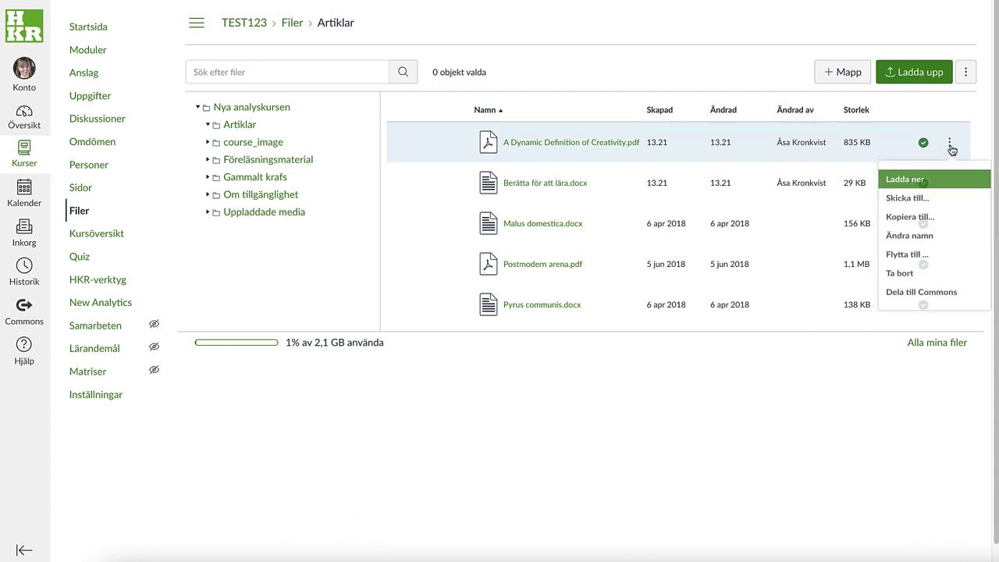